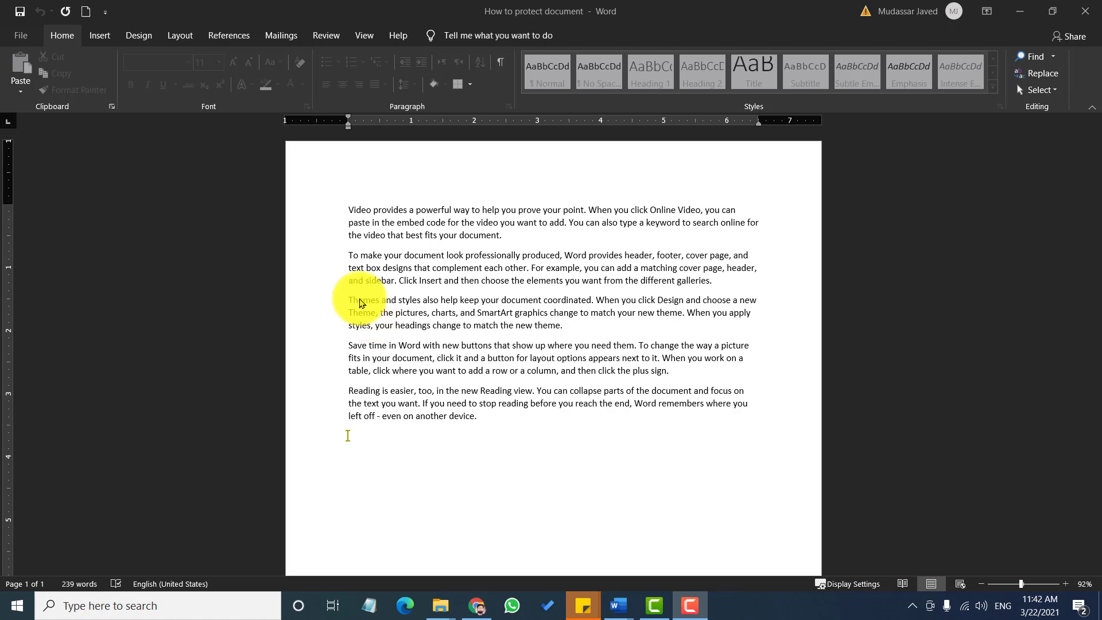
Select and deselect text in the first two paragraphs to test the protected document
click(364, 221)
drag(380, 220, 580, 253)
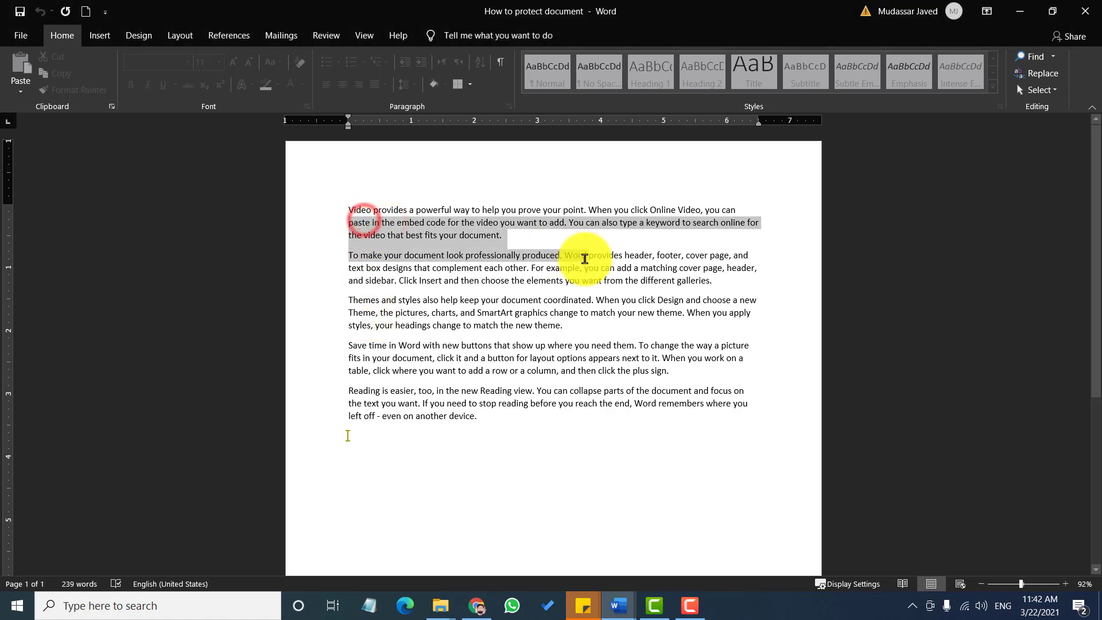
click(357, 216)
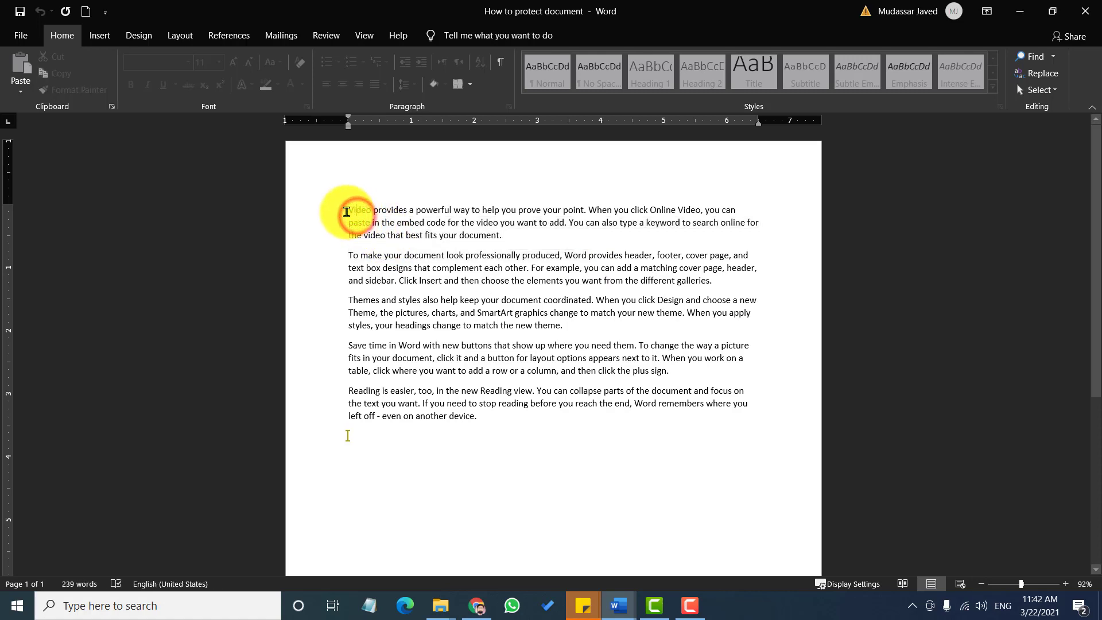
drag(347, 210, 525, 237)
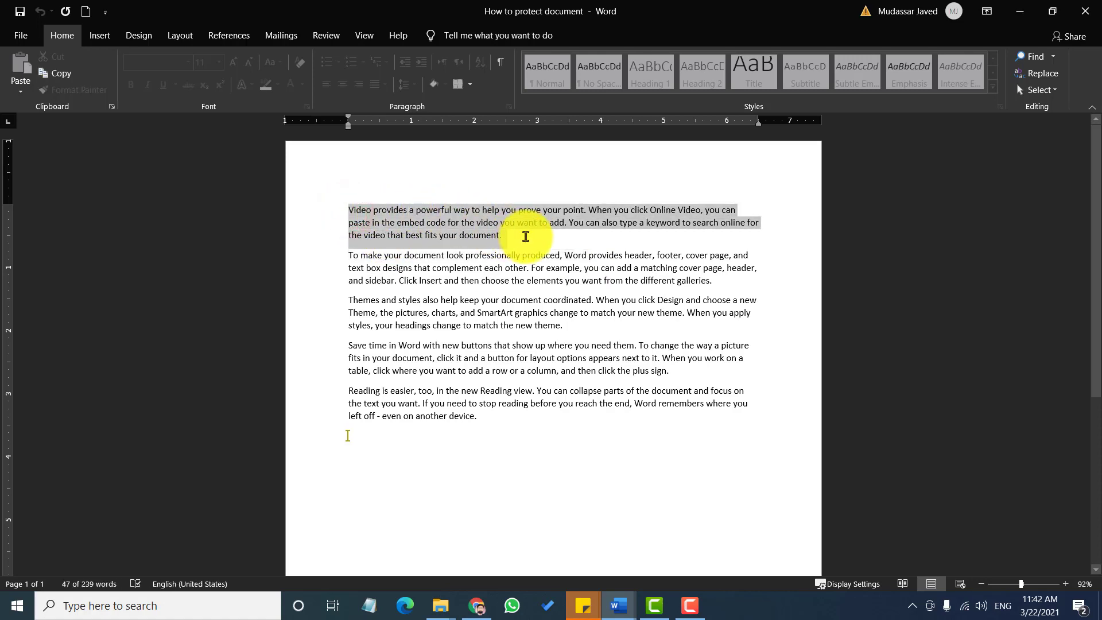
click(497, 314)
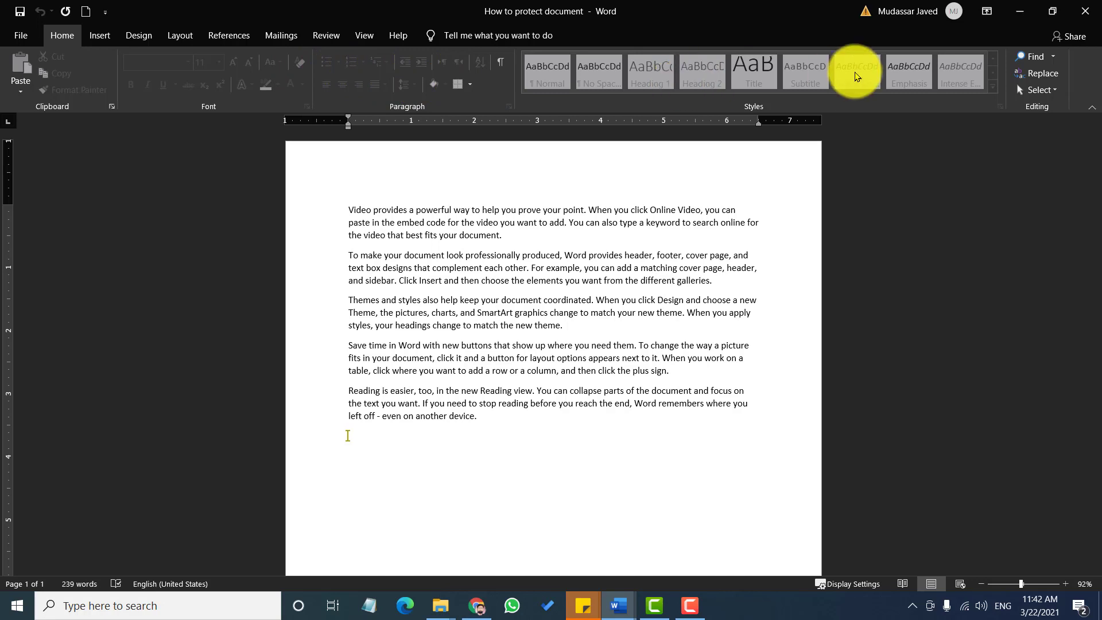
Try the Insert and Design tab commands and a style set, then return to Home
click(104, 38)
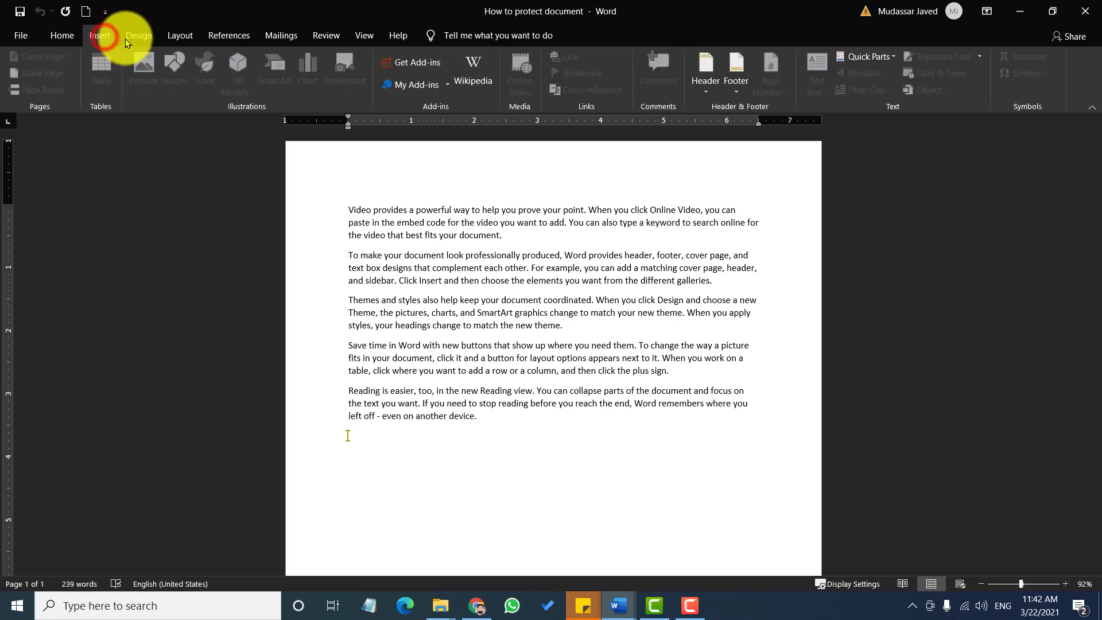
click(137, 36)
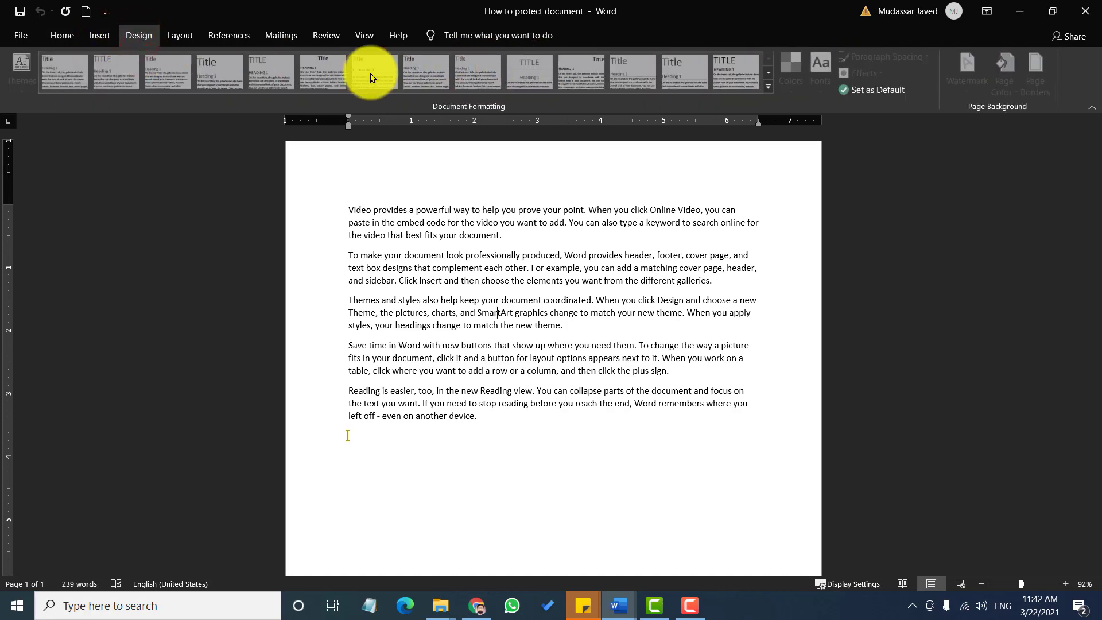
click(683, 72)
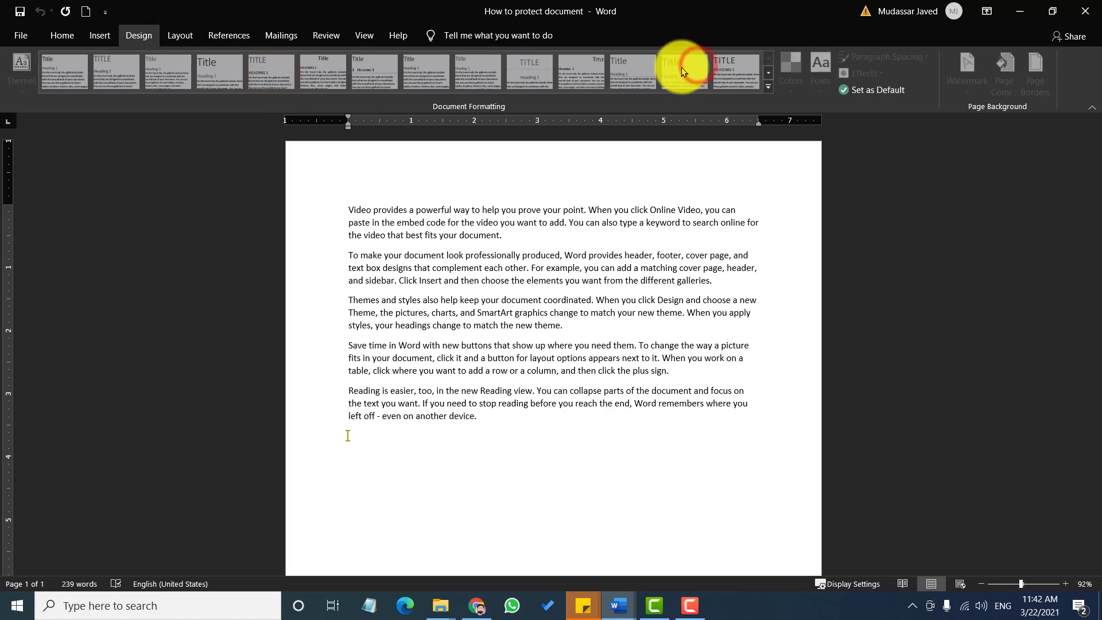
click(528, 304)
click(349, 220)
drag(359, 231, 521, 372)
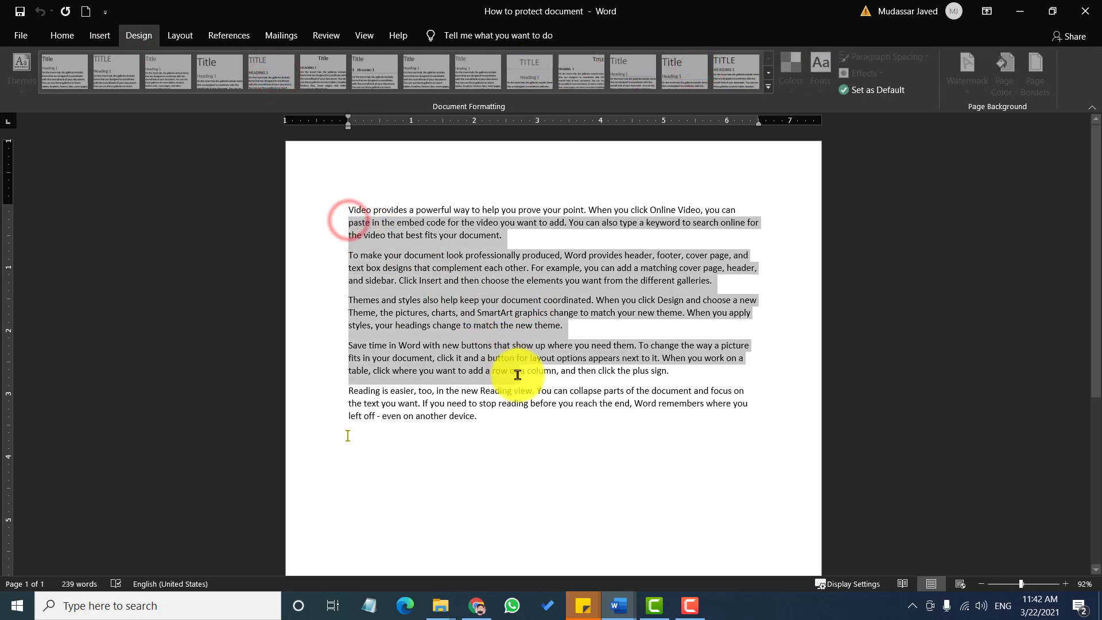
click(57, 40)
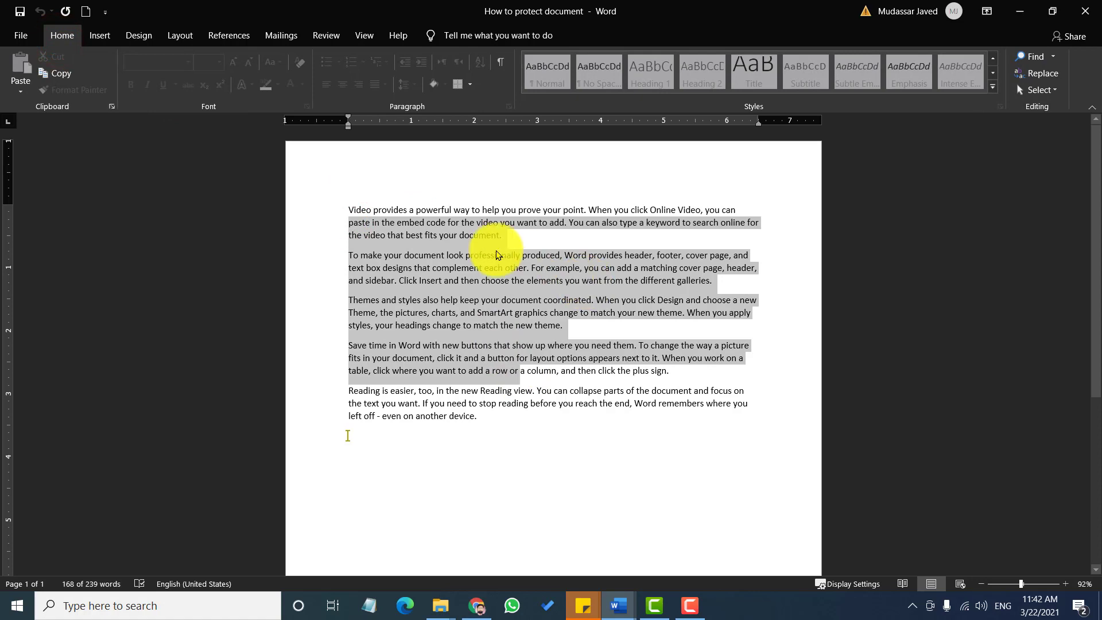
Select the entire document text, then bring up the Review tab
click(474, 245)
click(334, 209)
drag(332, 214, 520, 405)
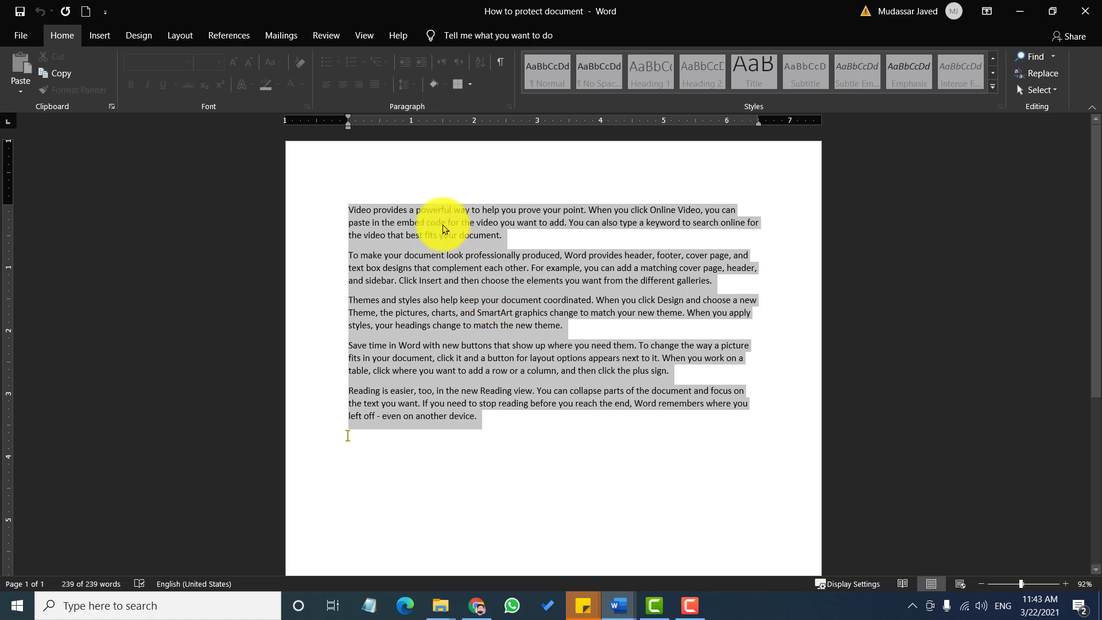
click(362, 36)
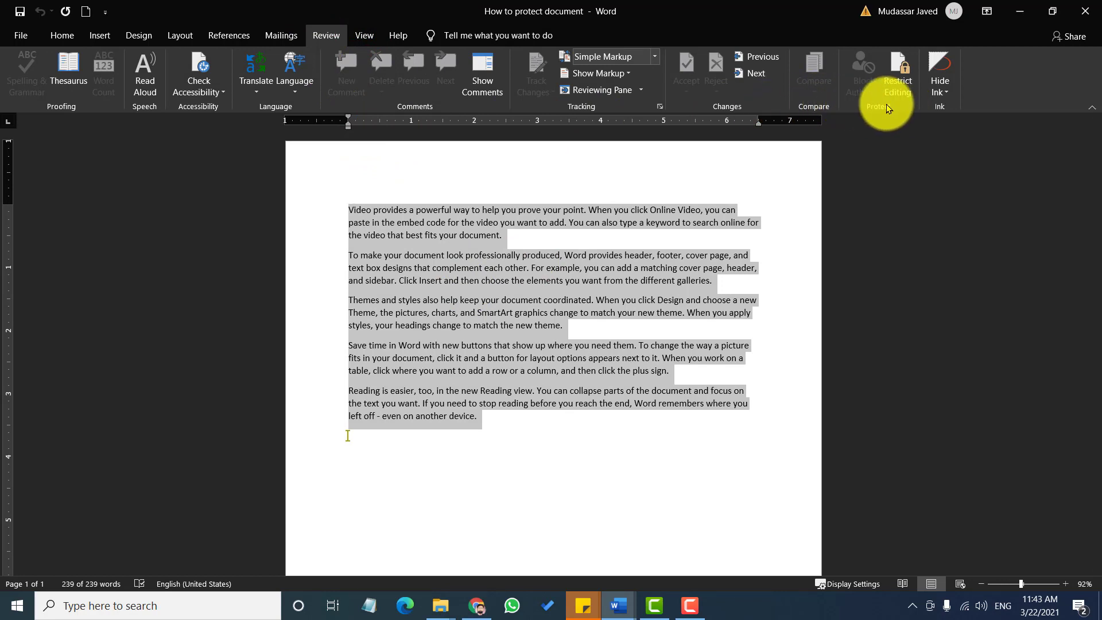
Select paragraphs one to three, then use Restrict Editing's Stop Protection to get the password prompt
click(668, 245)
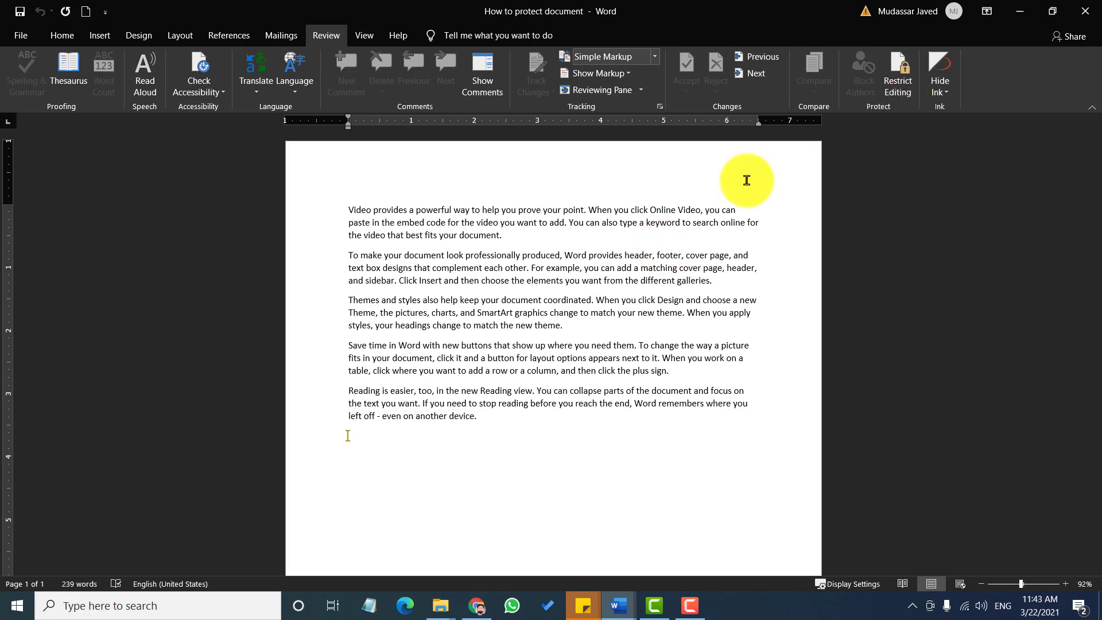
drag(439, 235, 611, 329)
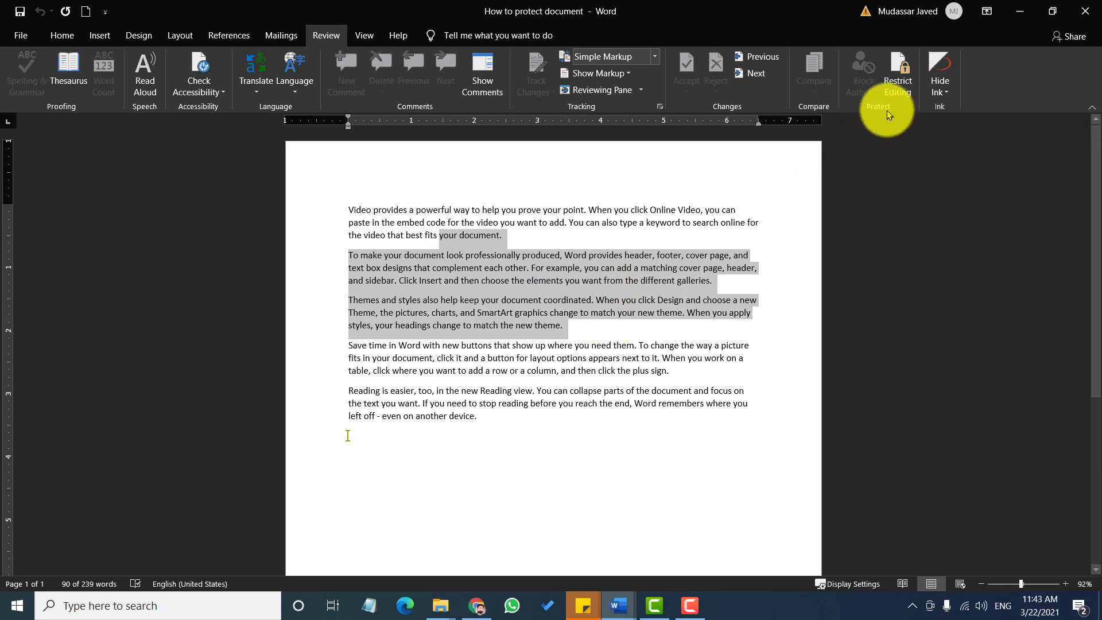
click(899, 86)
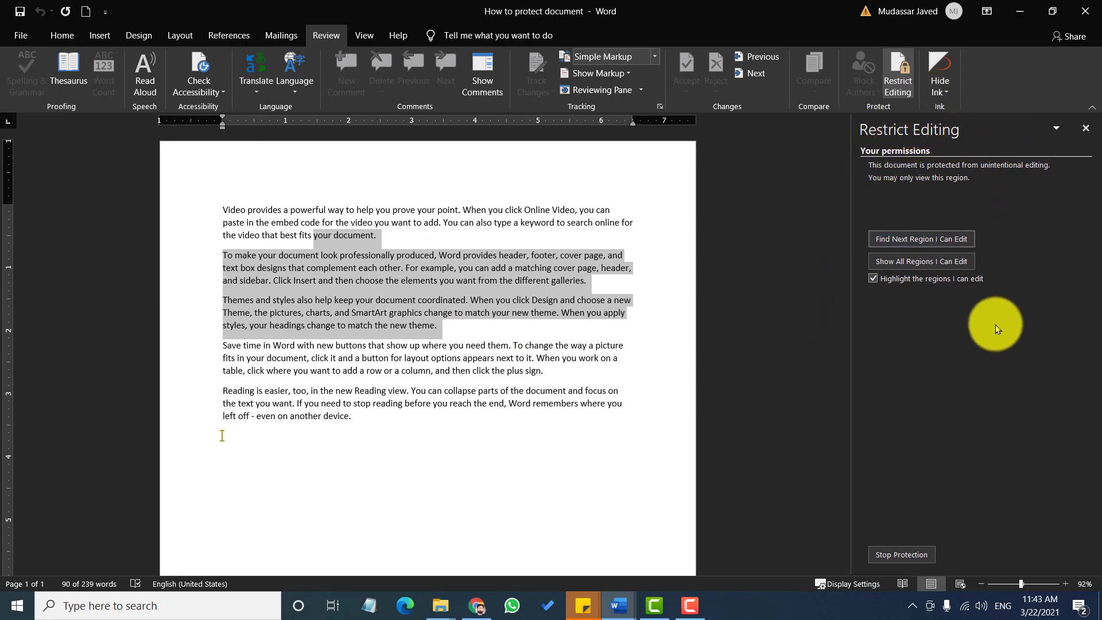
click(902, 560)
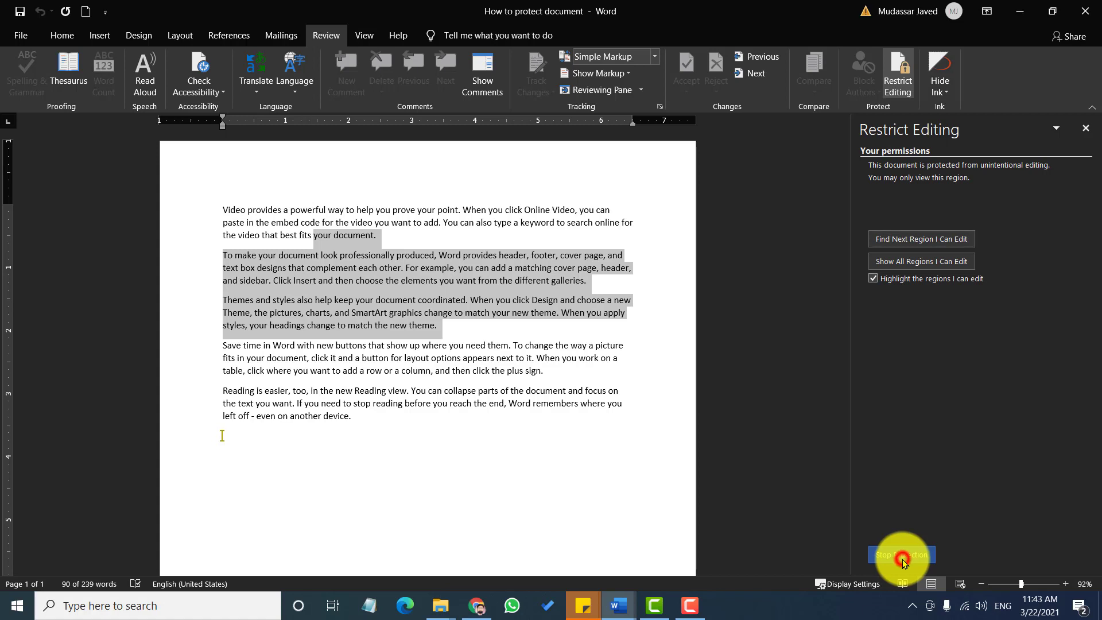
drag(505, 253, 468, 151)
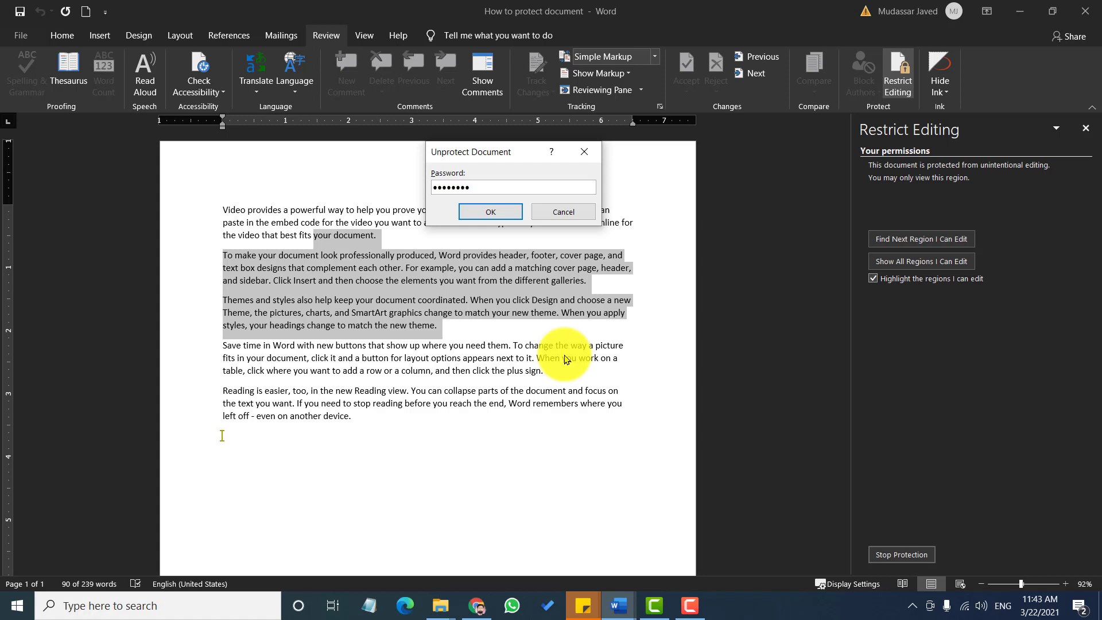
Confirm the password to unprotect the document and close the Restrict Editing pane
click(488, 211)
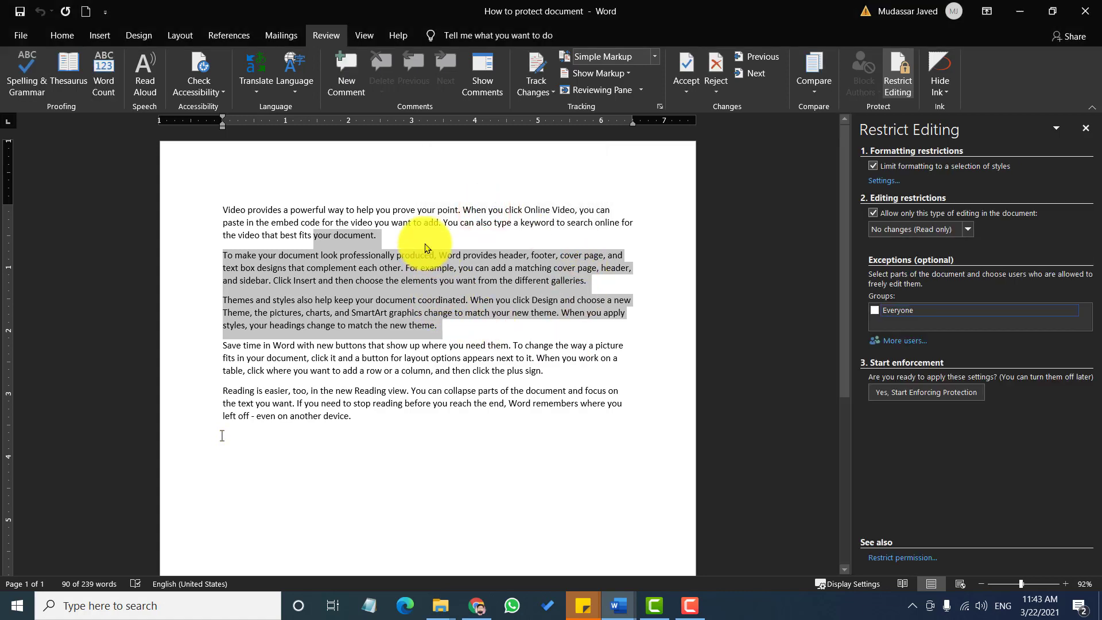
click(345, 252)
click(304, 253)
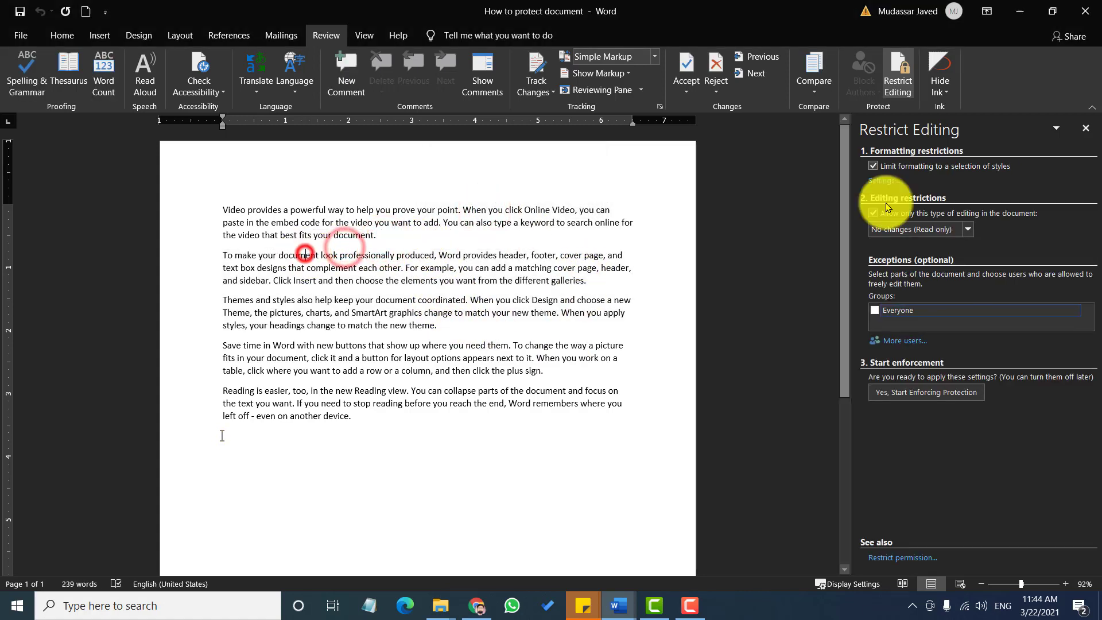
click(1085, 127)
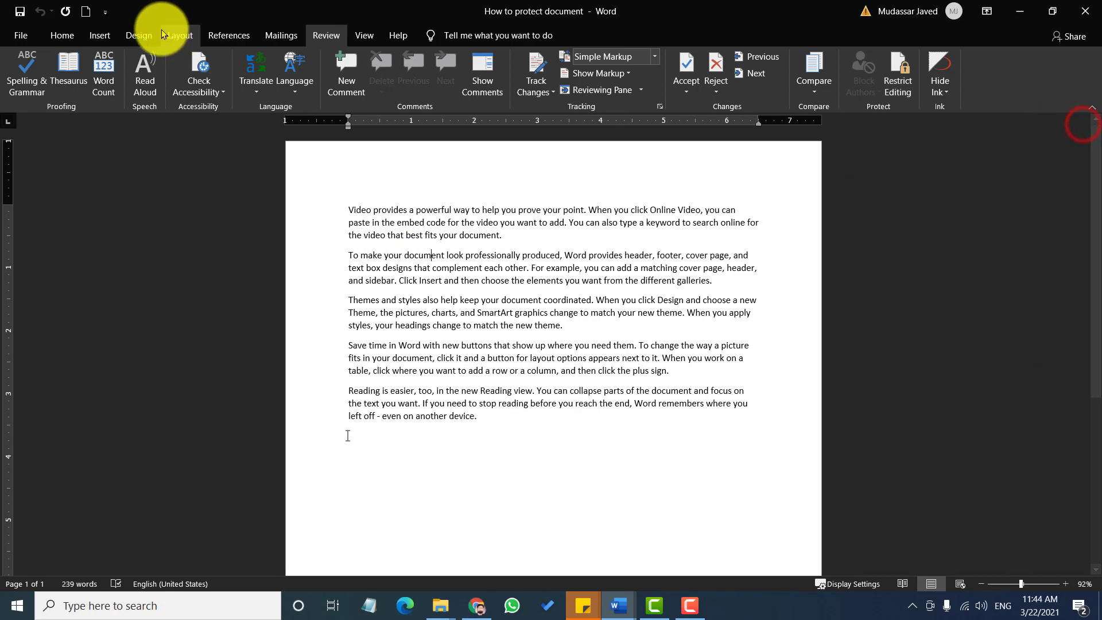
click(62, 35)
Bold paragraph one's last line through the opening of paragraph two, then go to Review
drag(435, 243, 532, 327)
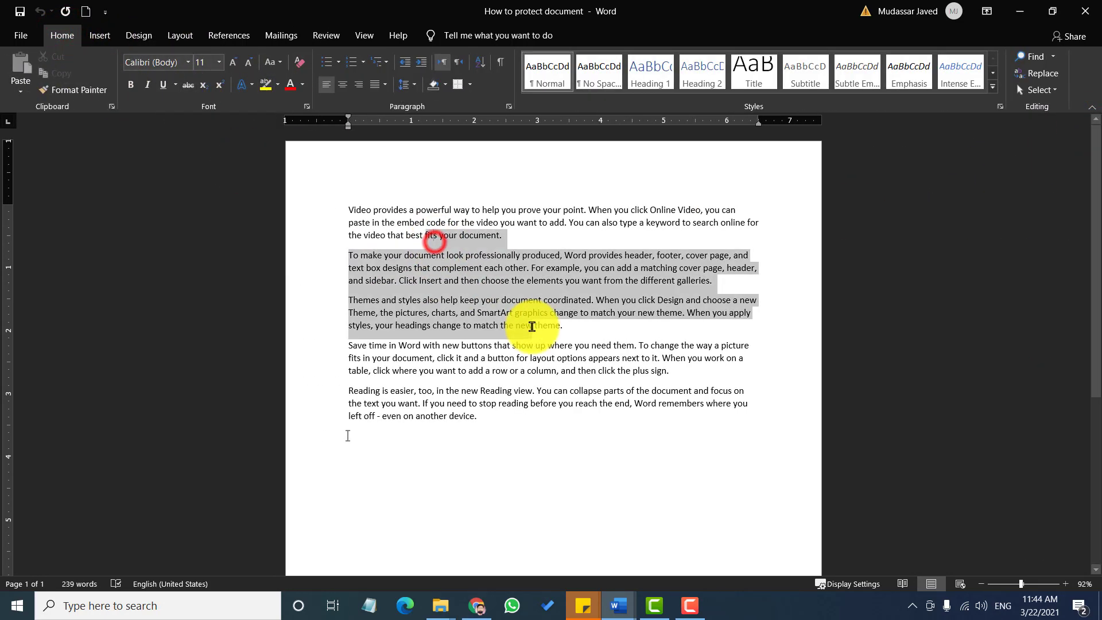
drag(346, 242, 452, 268)
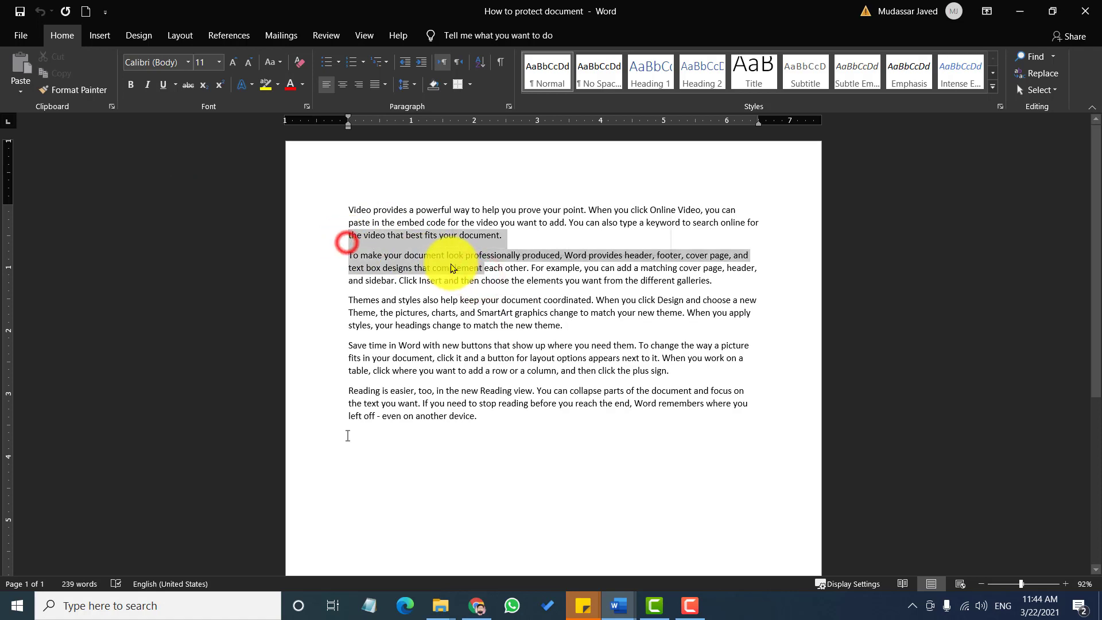
click(130, 85)
click(496, 273)
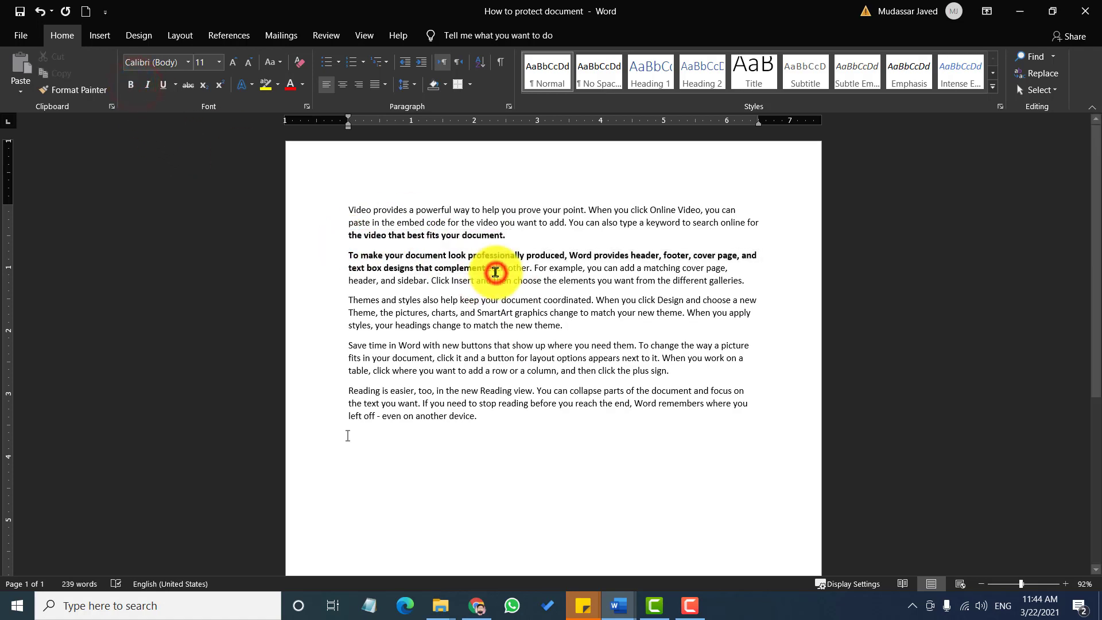
click(509, 312)
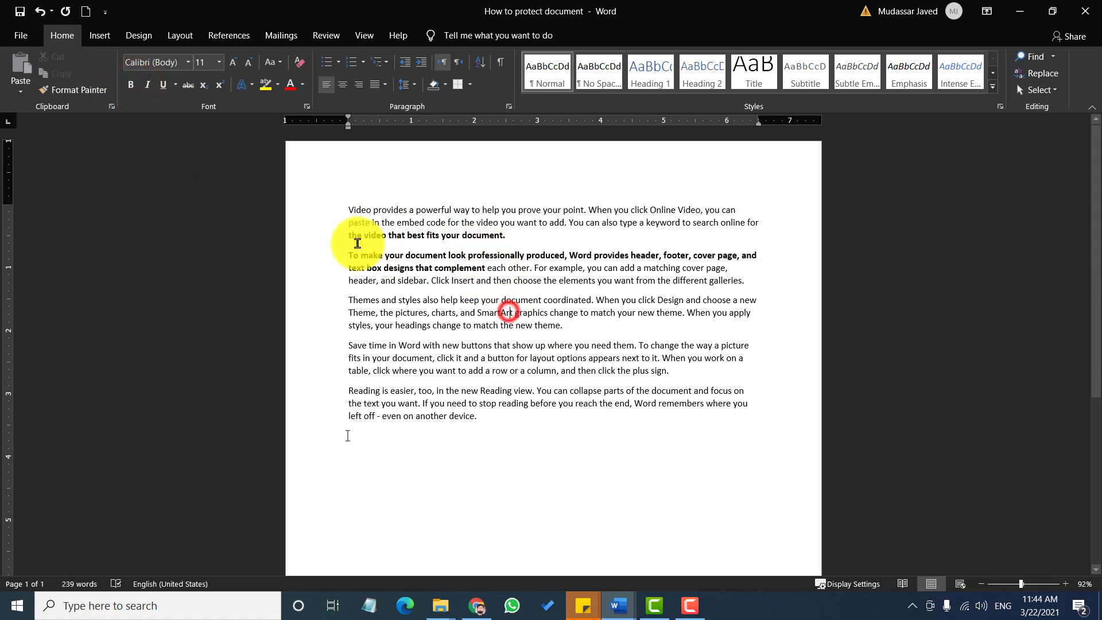
drag(344, 216, 504, 385)
click(403, 325)
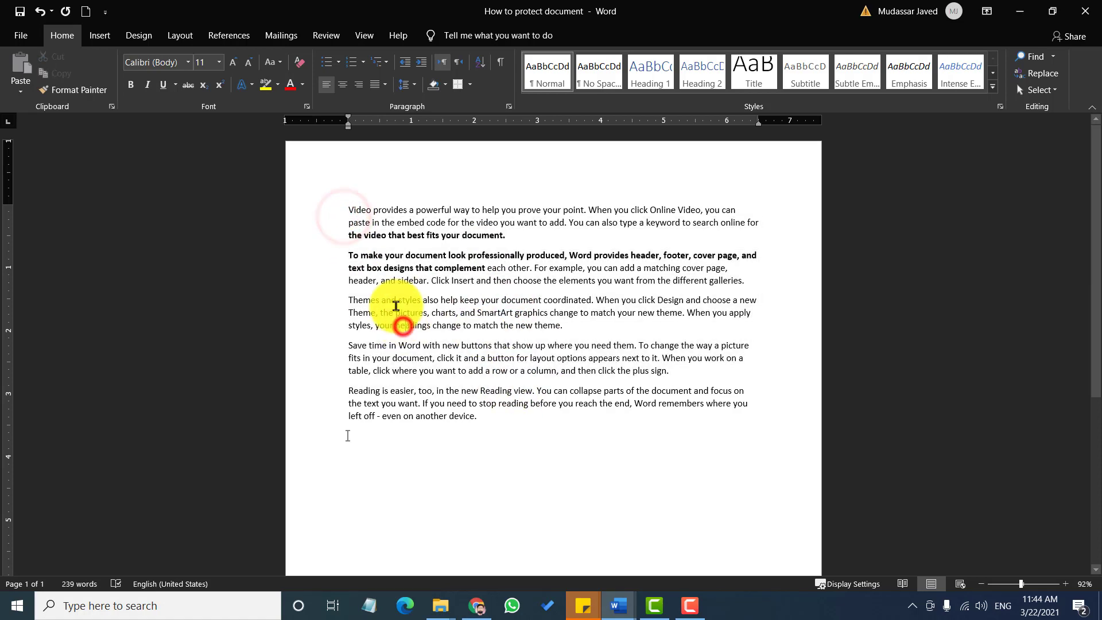
click(319, 33)
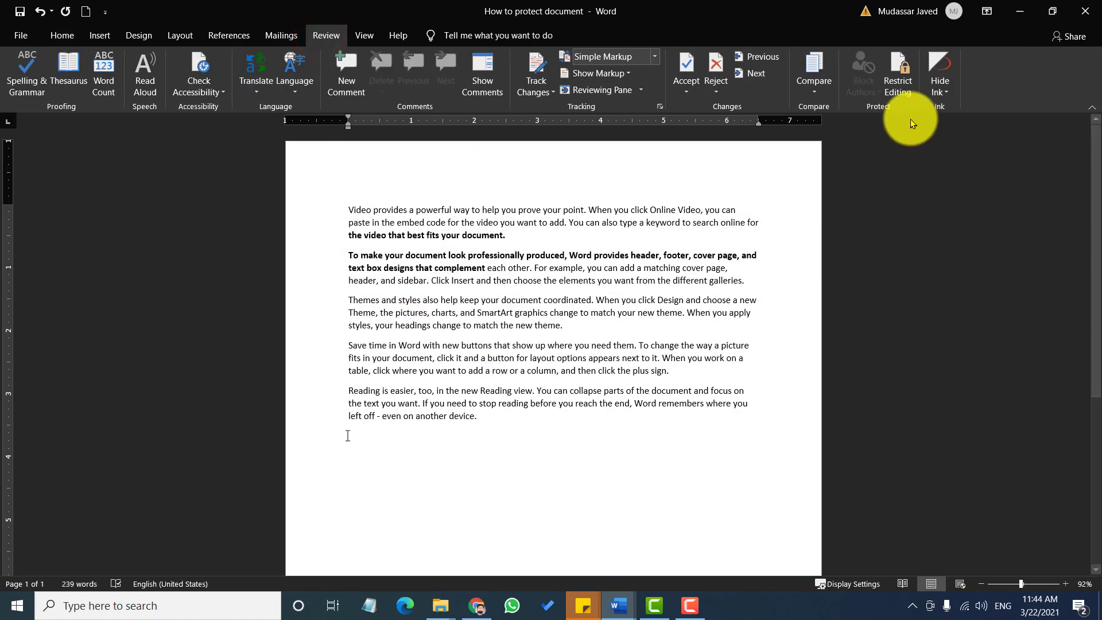
Limit formatting to selected styles, keep No changes (Read only), and tick Everyone as an exception
click(898, 78)
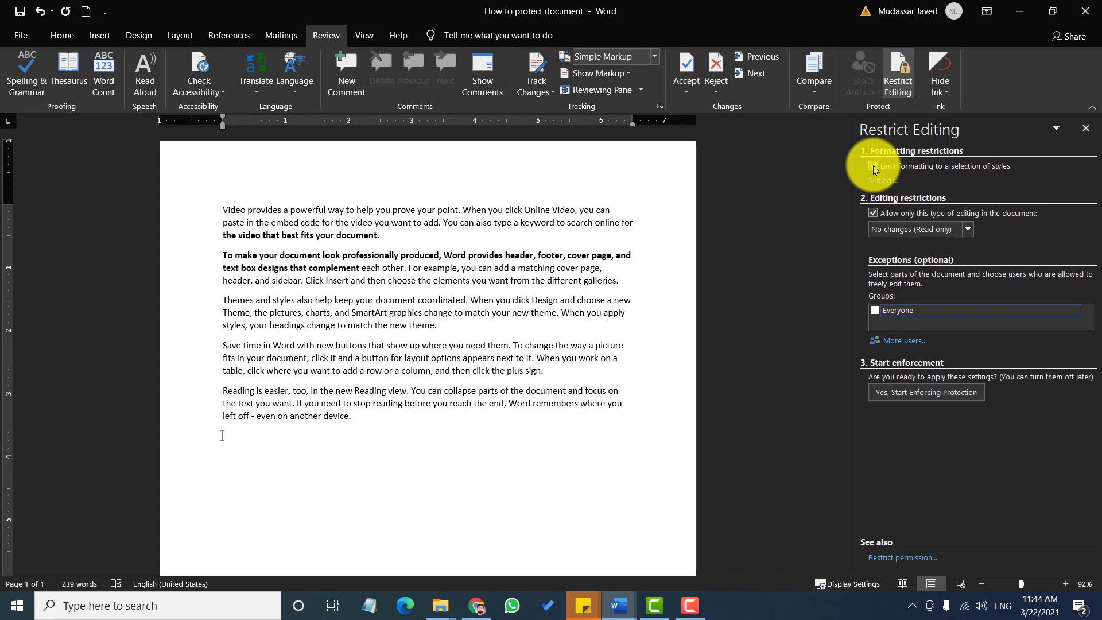
click(873, 166)
click(873, 165)
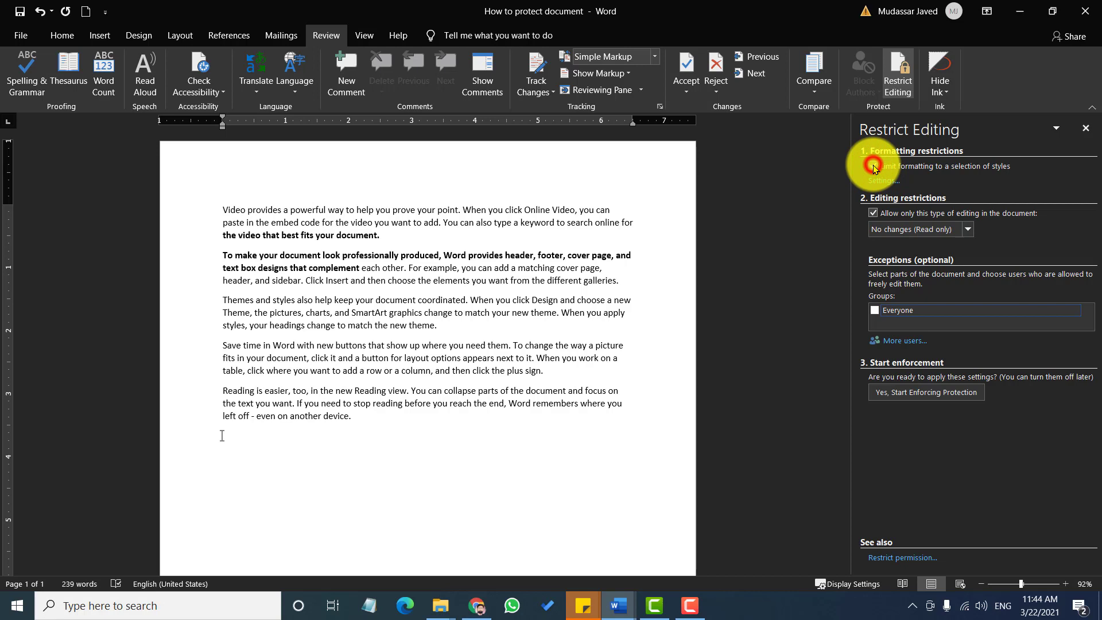
click(874, 215)
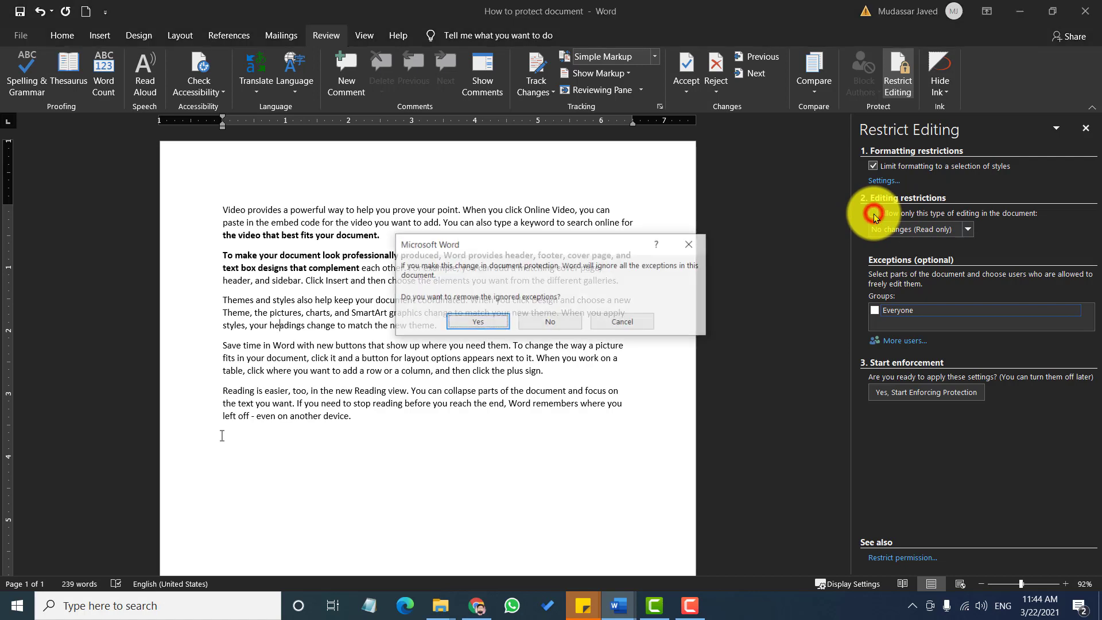
click(643, 321)
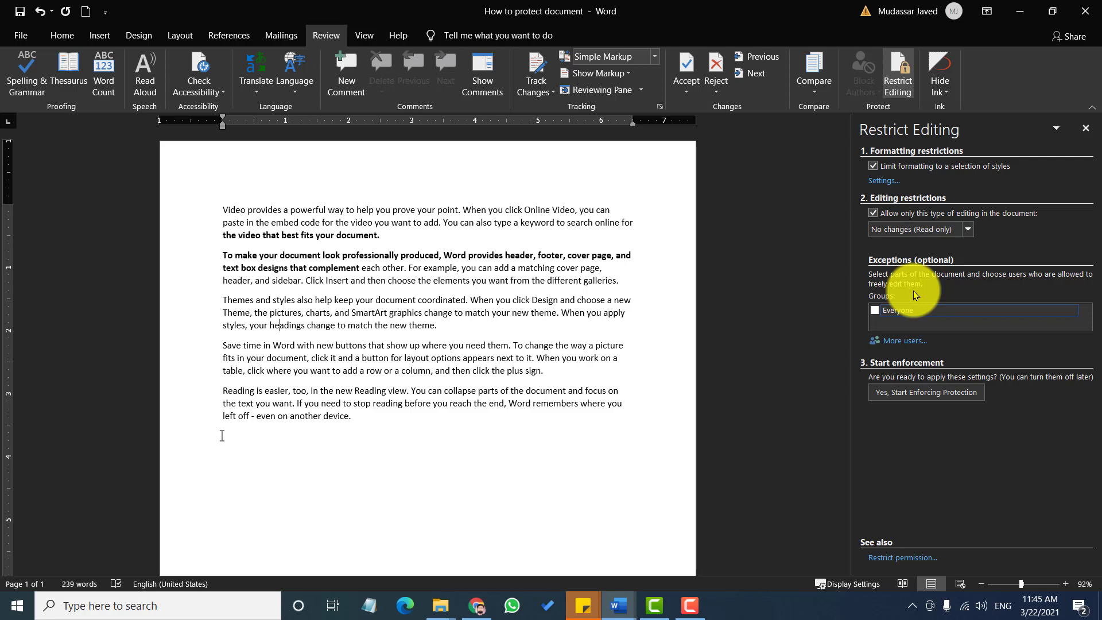
click(875, 312)
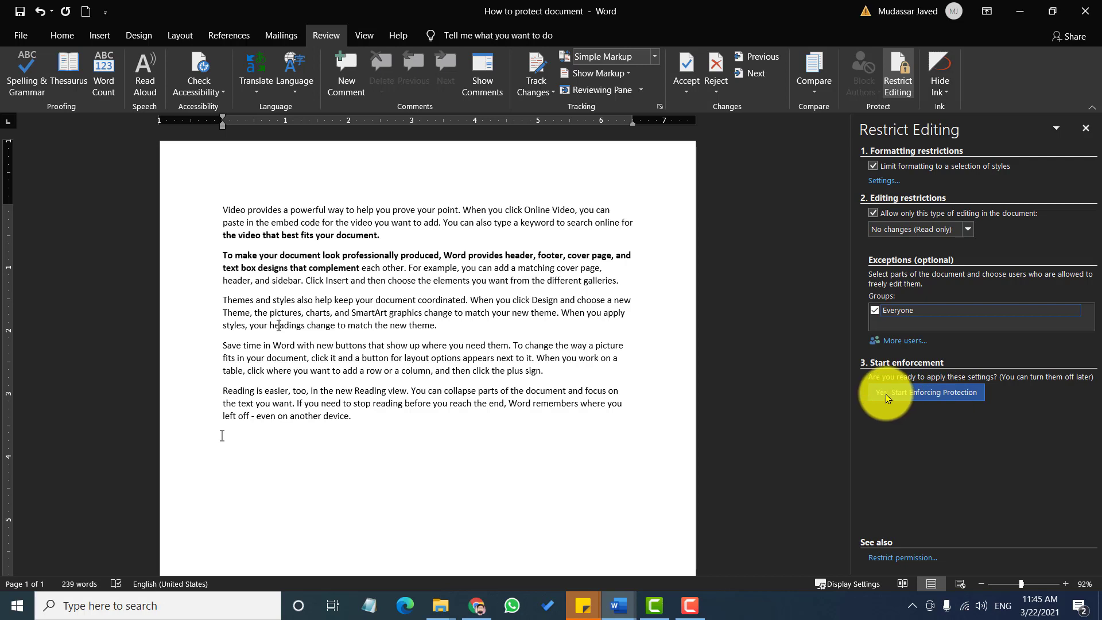
Start enforcing protection, entering and confirming a password in the dialog
click(927, 394)
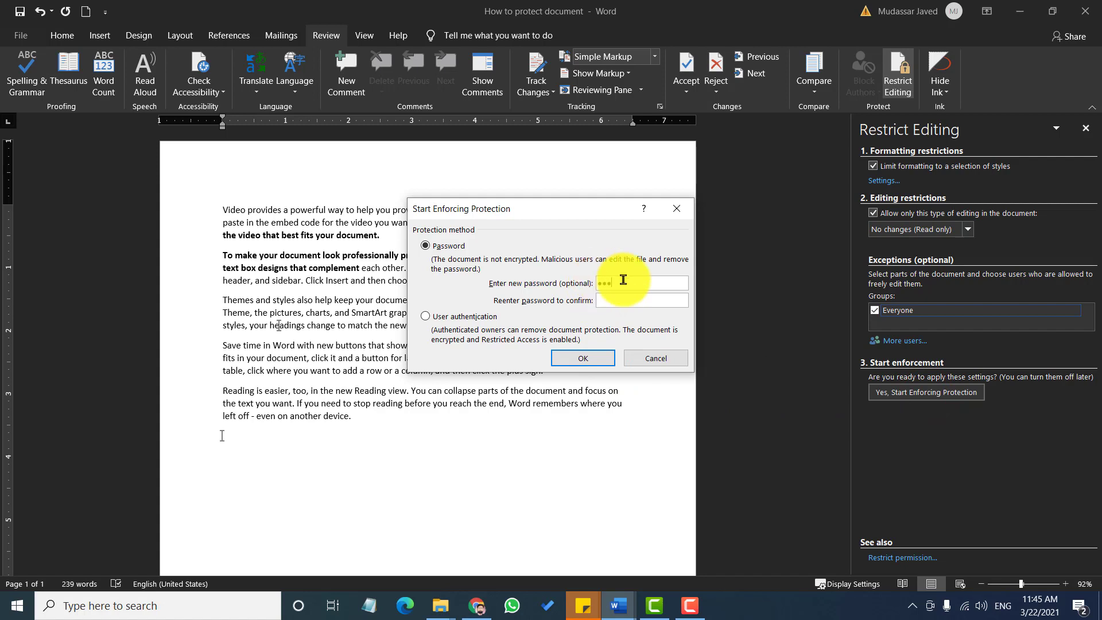
click(622, 299)
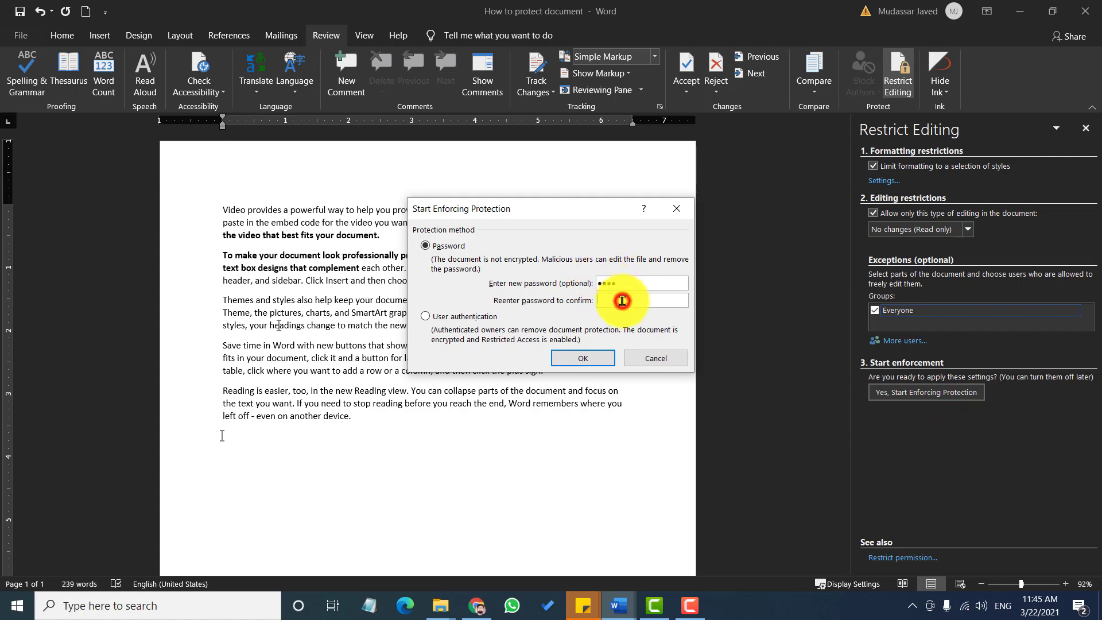
text(123)
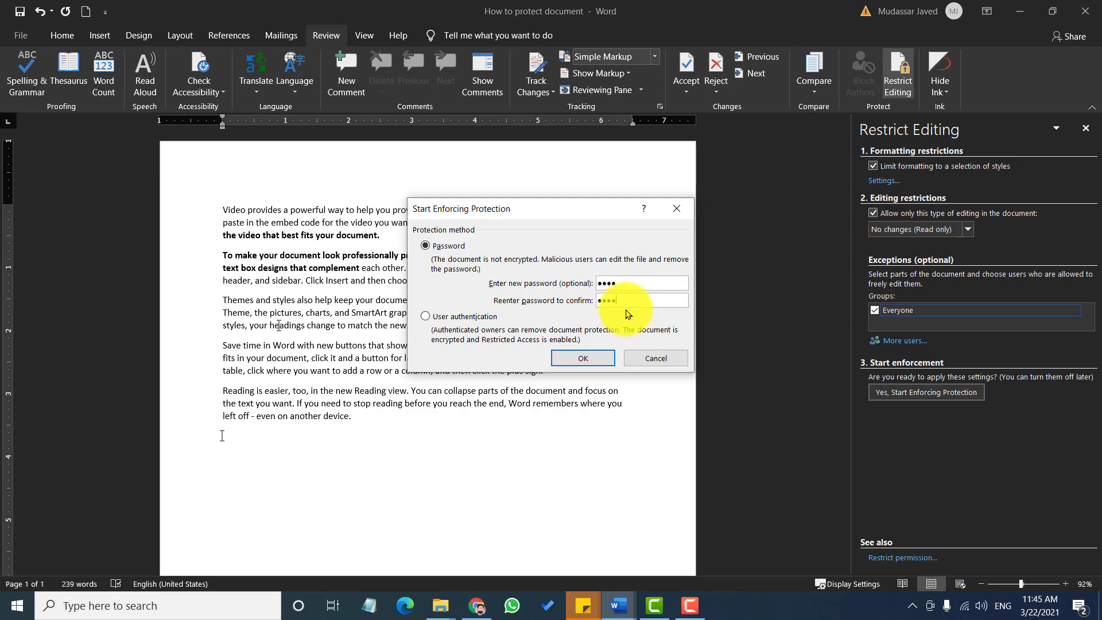
click(584, 359)
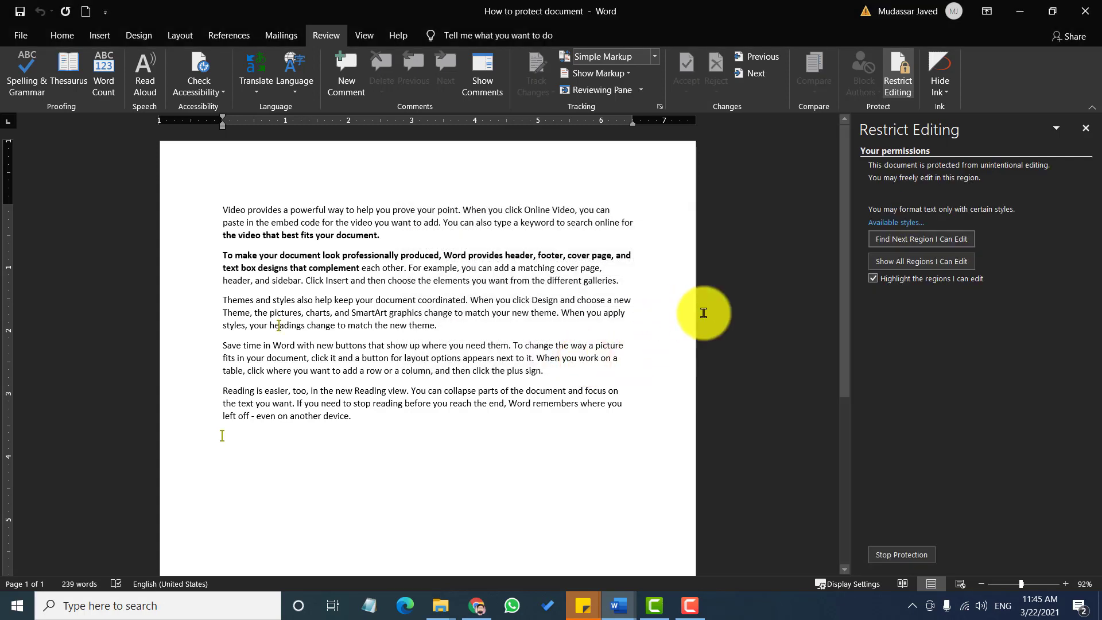
Close the restrictions pane and test selecting text on the Home tab
click(1086, 129)
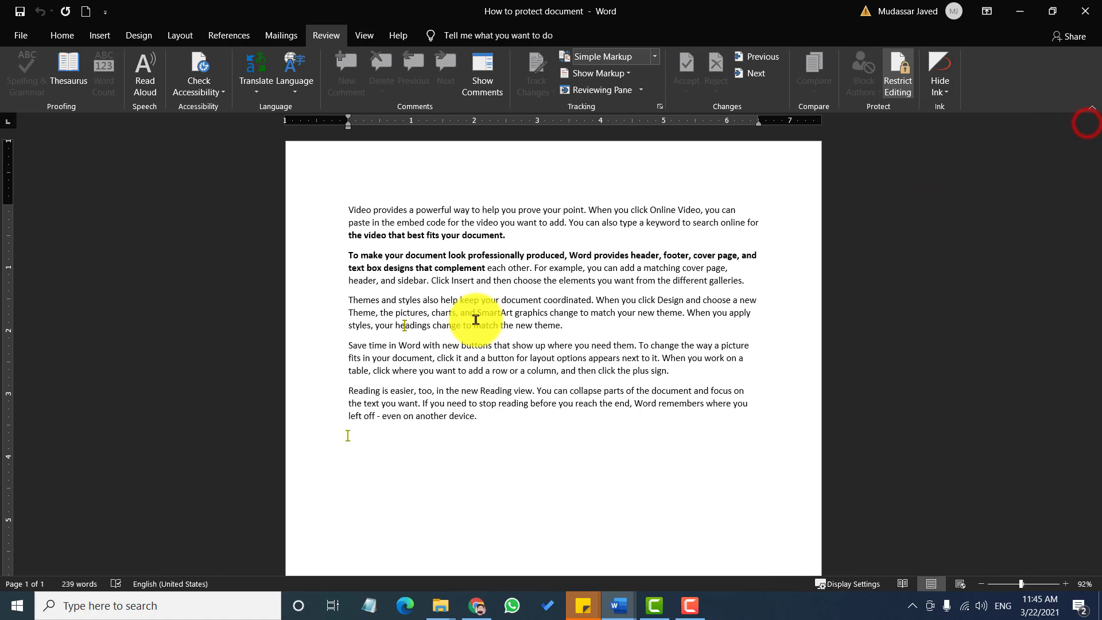
click(62, 35)
click(410, 216)
drag(622, 310, 636, 368)
click(449, 312)
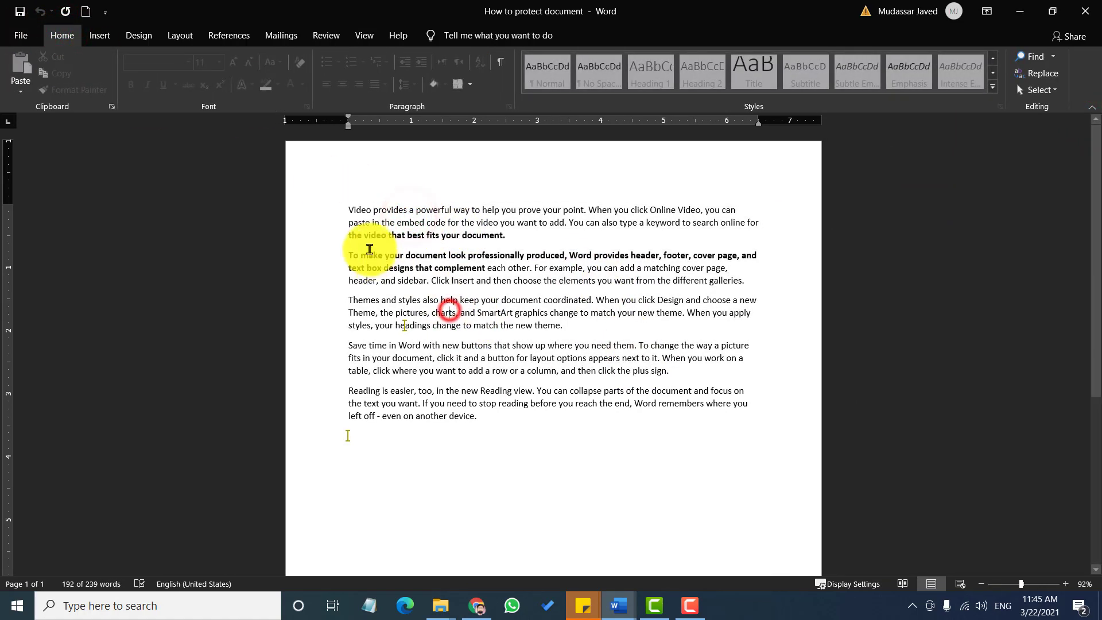
drag(346, 218, 455, 338)
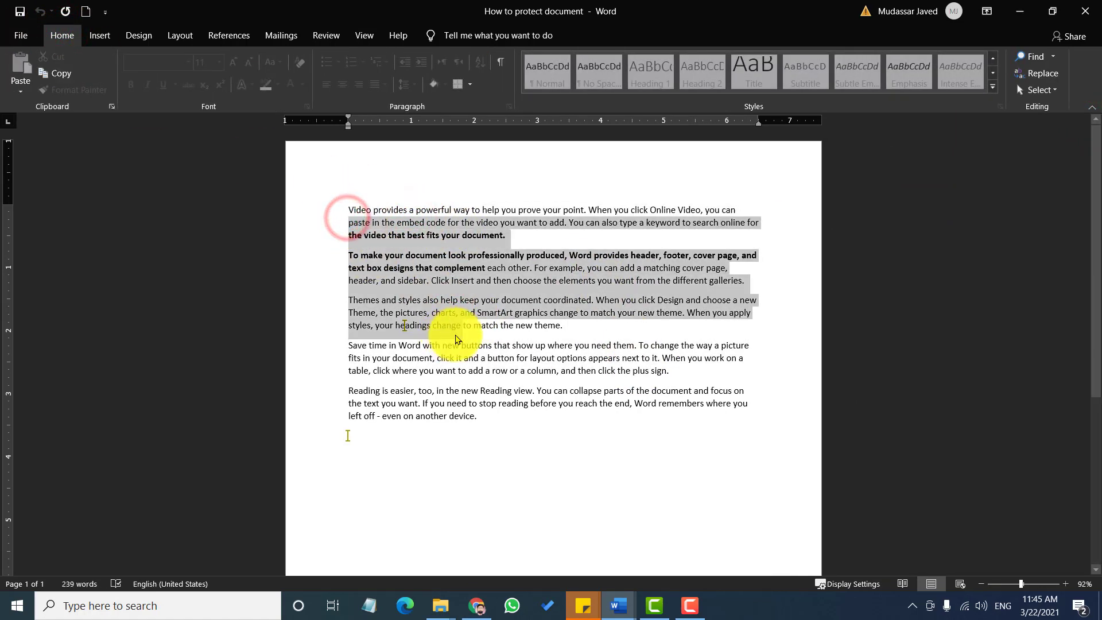
click(488, 290)
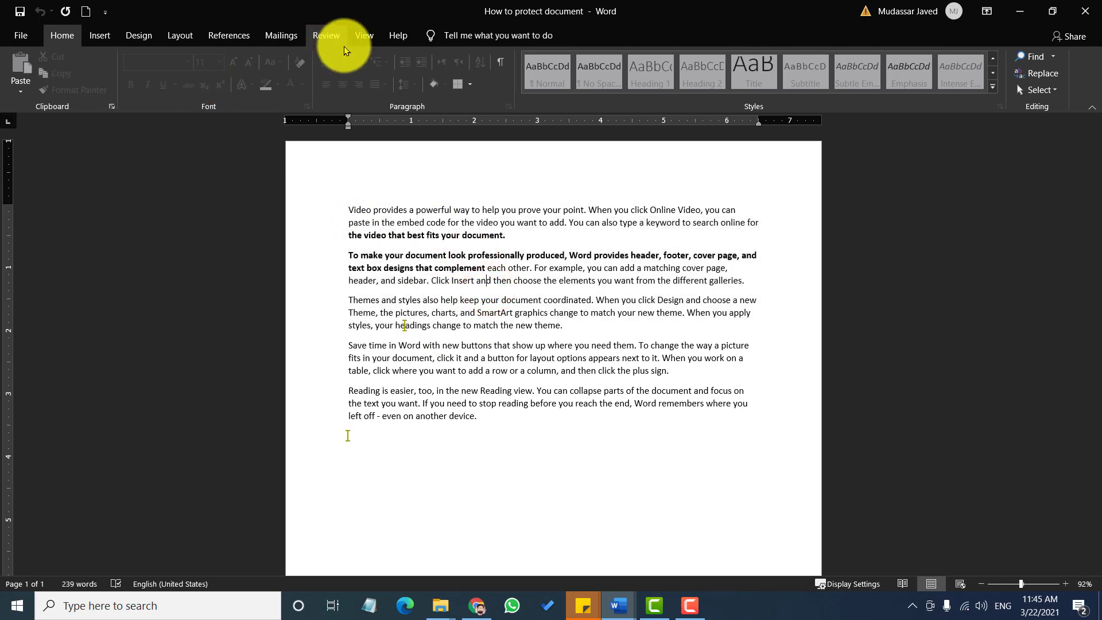
Stop protection from Review > Restrict Editing, entering the document password
click(320, 34)
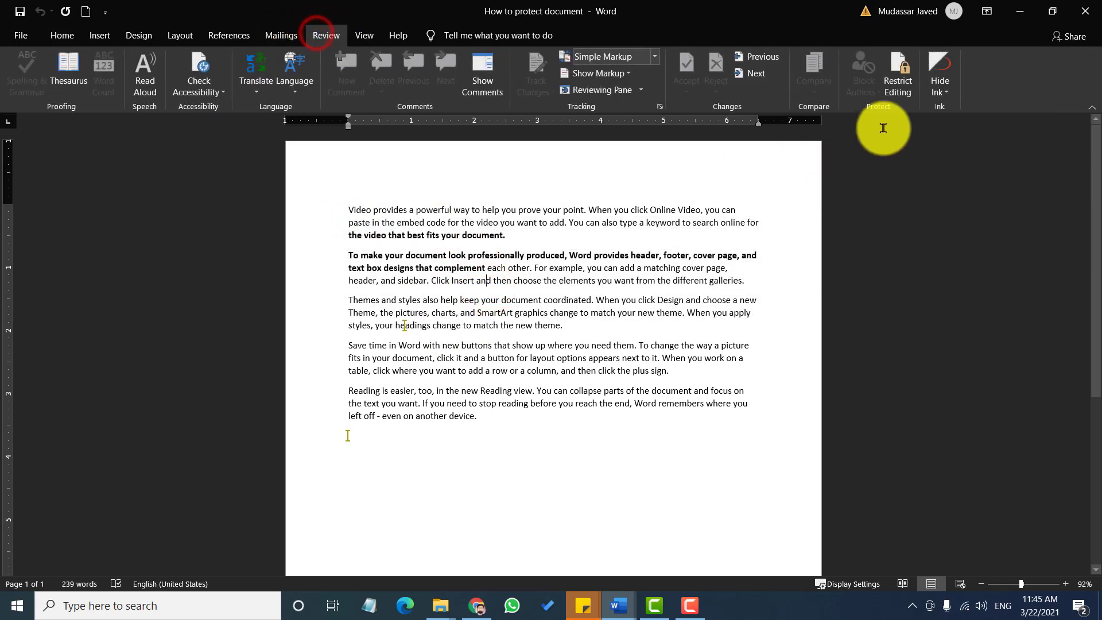
click(901, 92)
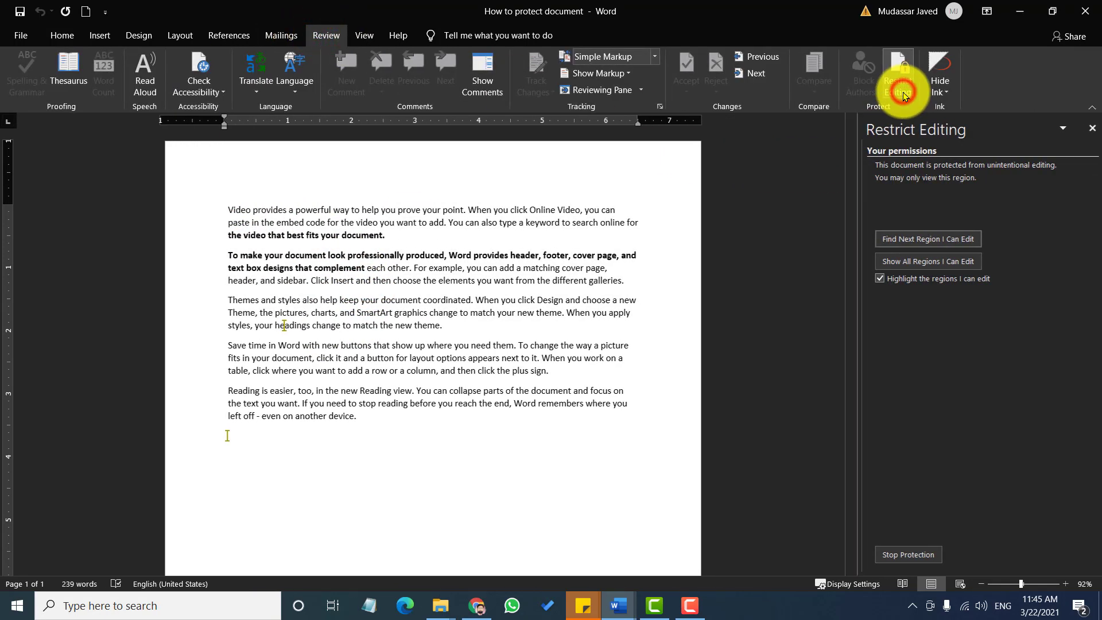
click(900, 554)
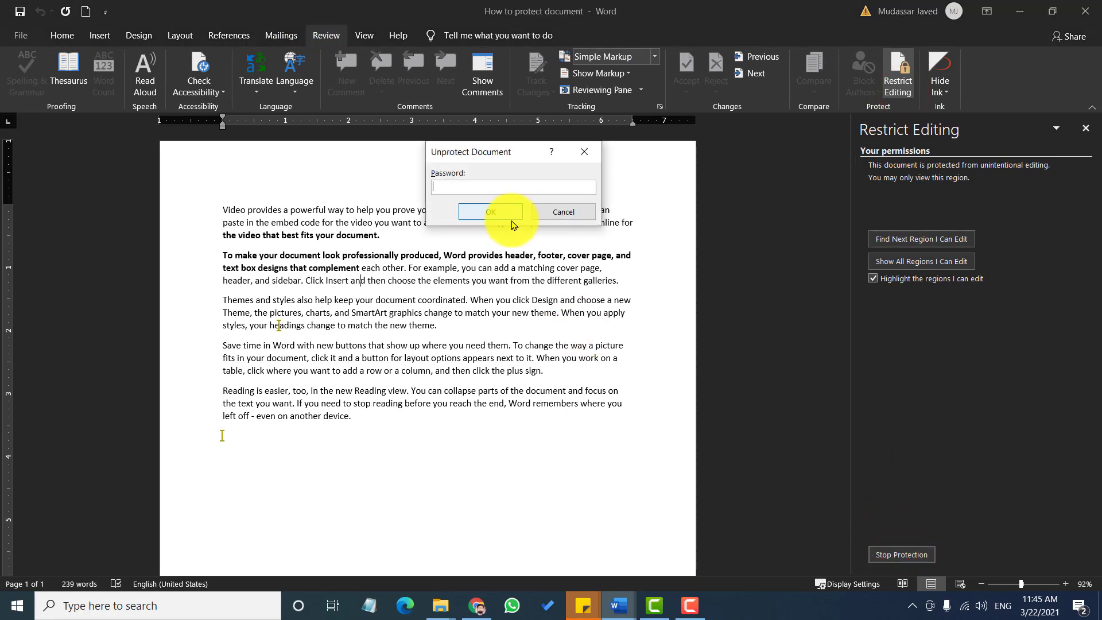
text(1234)
click(495, 214)
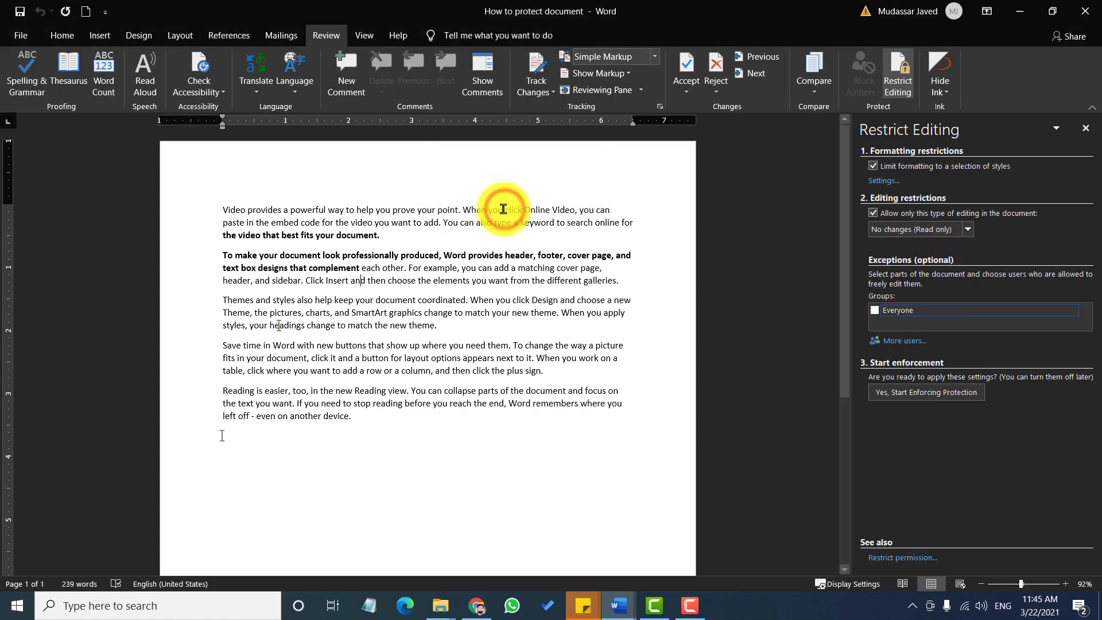